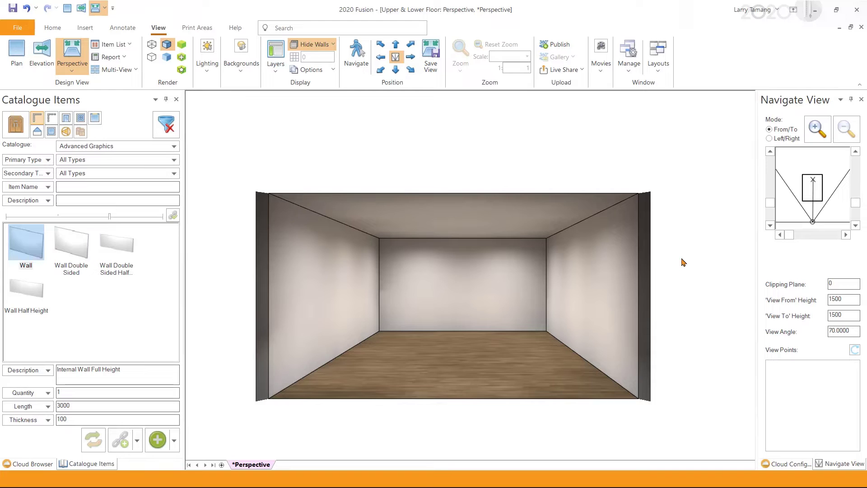
# Inspect the right wall, ceiling and floor to check their size, height and position
pyautogui.rightClick(605, 267)
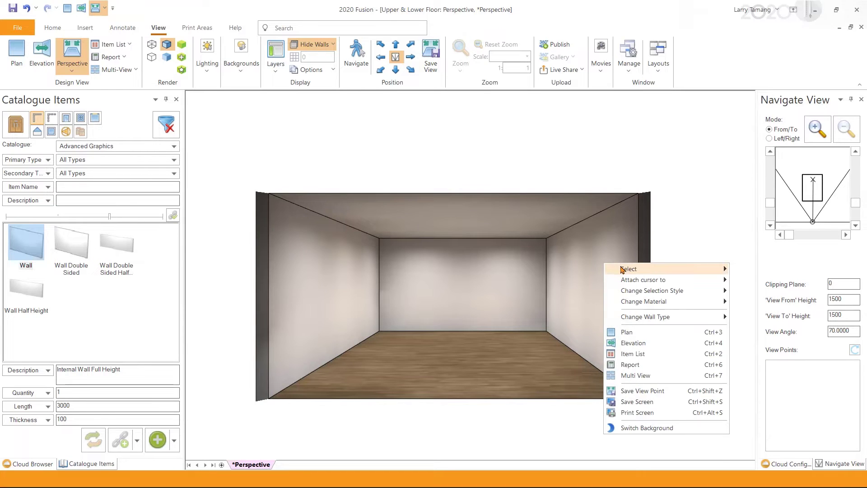
pyautogui.moveTo(623, 269)
pyautogui.click(747, 269)
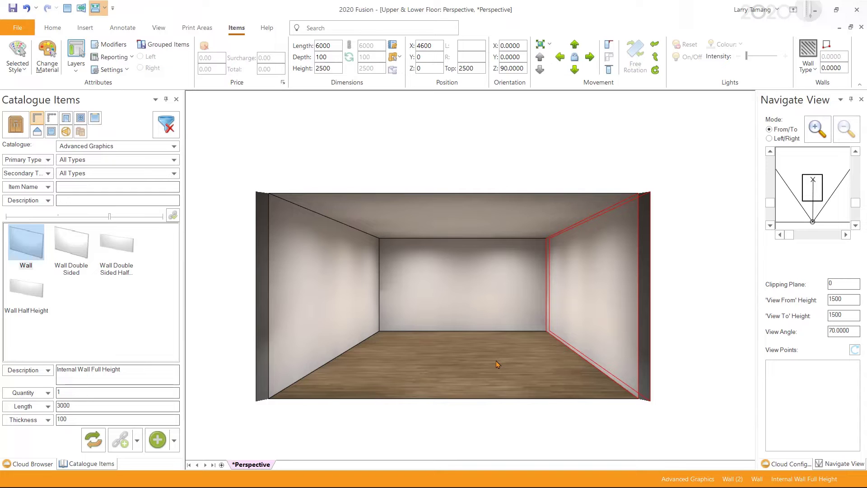
pyautogui.rightClick(495, 229)
pyautogui.moveTo(611, 233)
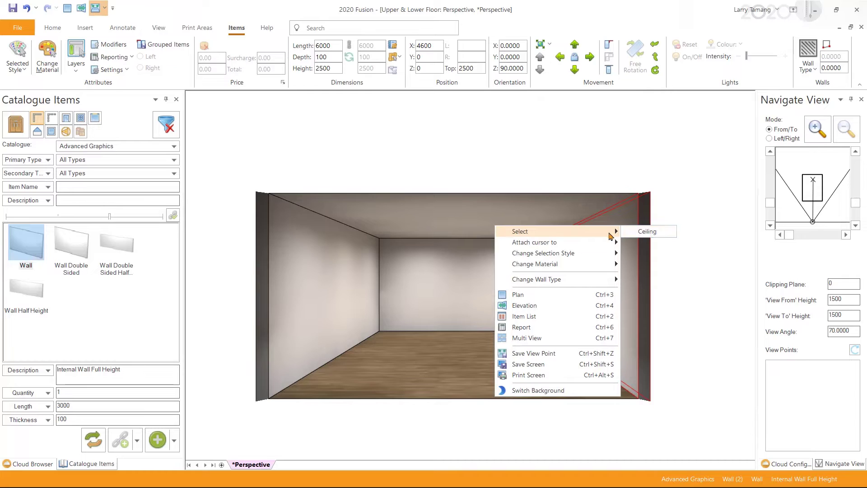
pyautogui.click(646, 235)
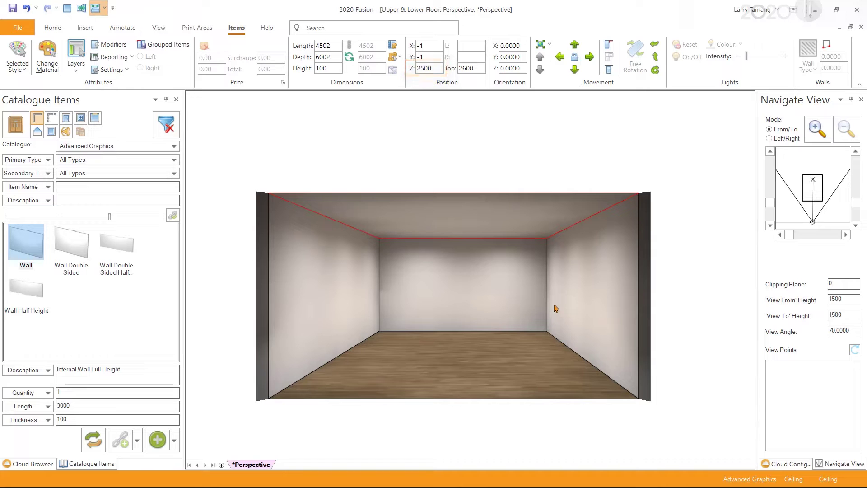
pyautogui.rightClick(471, 357)
pyautogui.moveTo(566, 203)
pyautogui.click(626, 203)
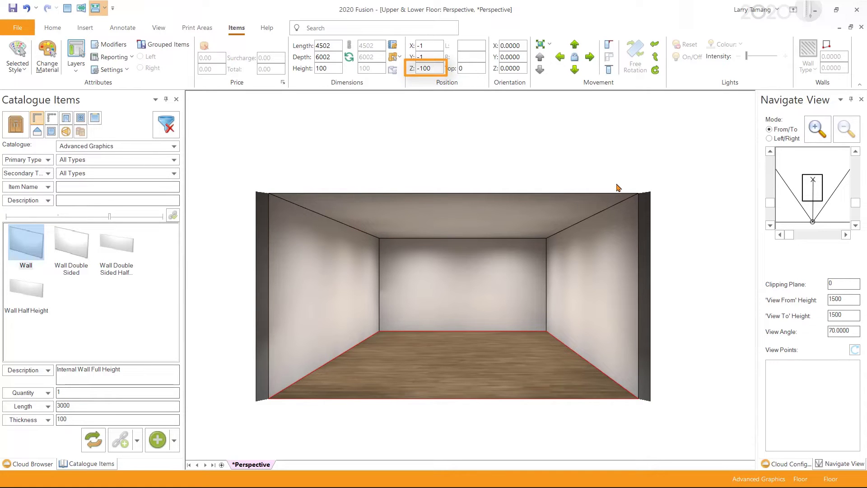
pyautogui.click(618, 187)
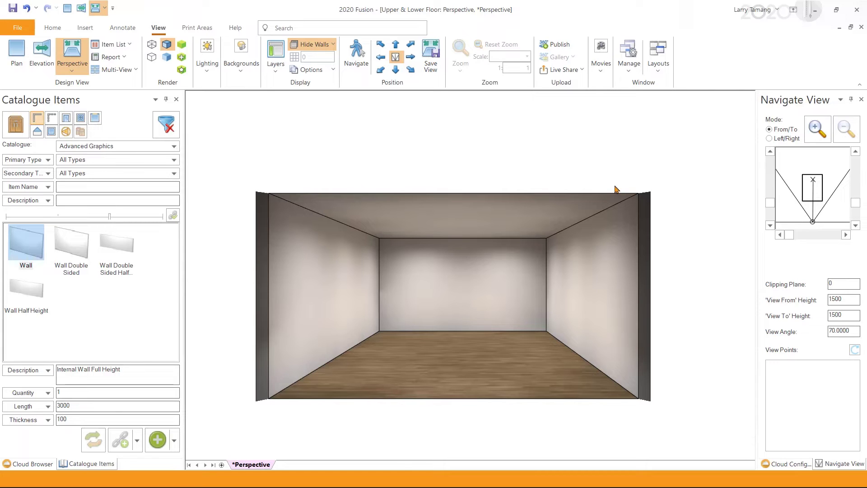
# Select every wall on the Walls layer and set their height to 5000
pyautogui.click(53, 28)
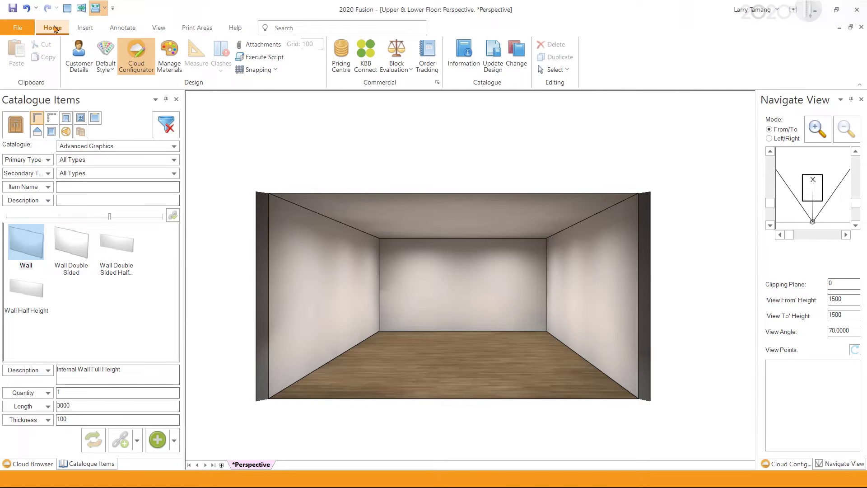
pyautogui.click(552, 71)
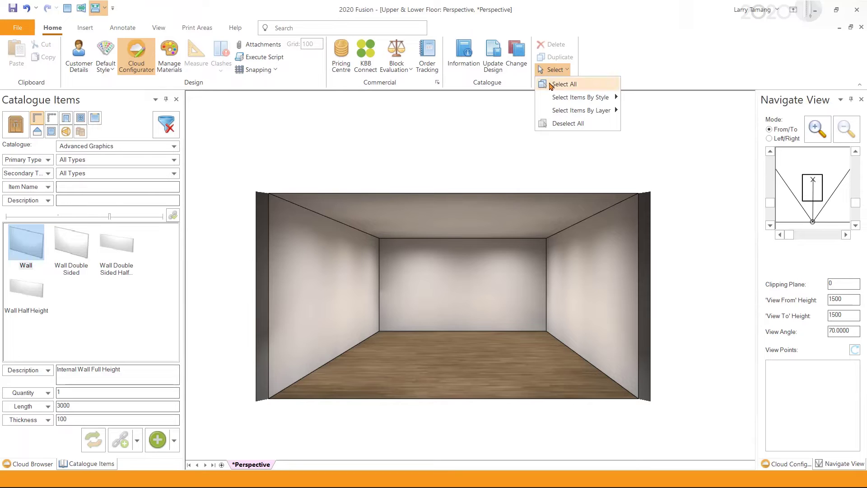
pyautogui.moveTo(550, 112)
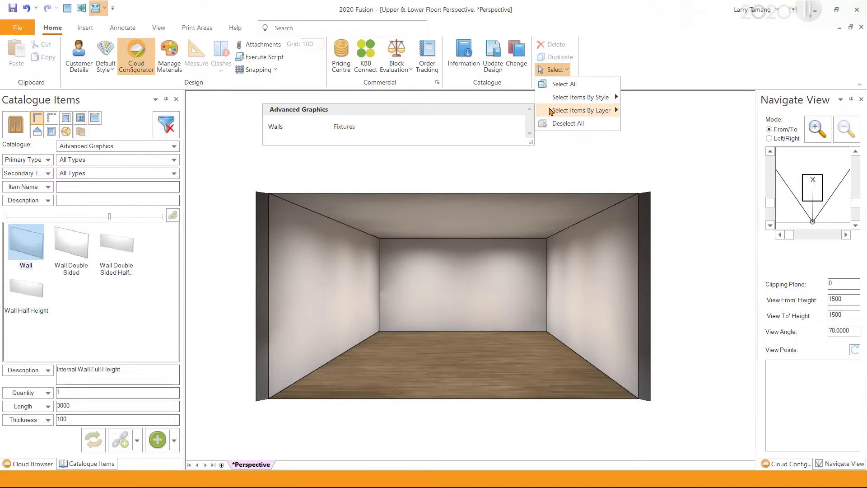
pyautogui.click(291, 132)
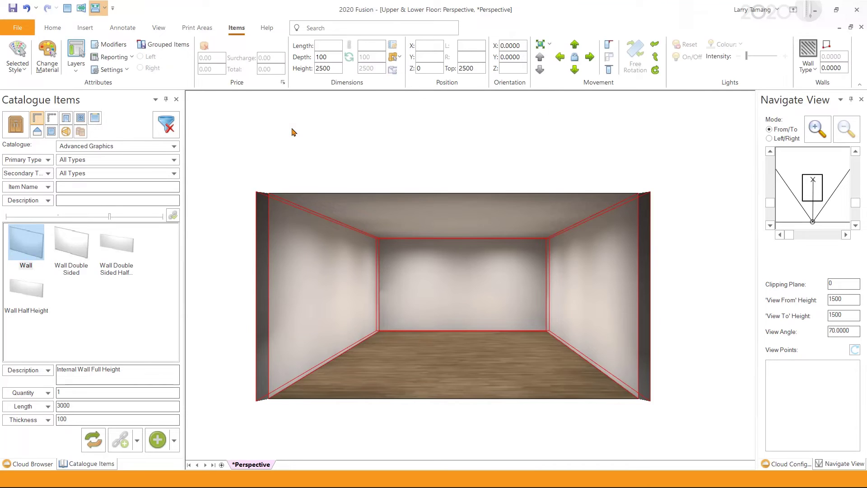
pyautogui.doubleClick(339, 68)
pyautogui.write('5000')
pyautogui.press('Return')
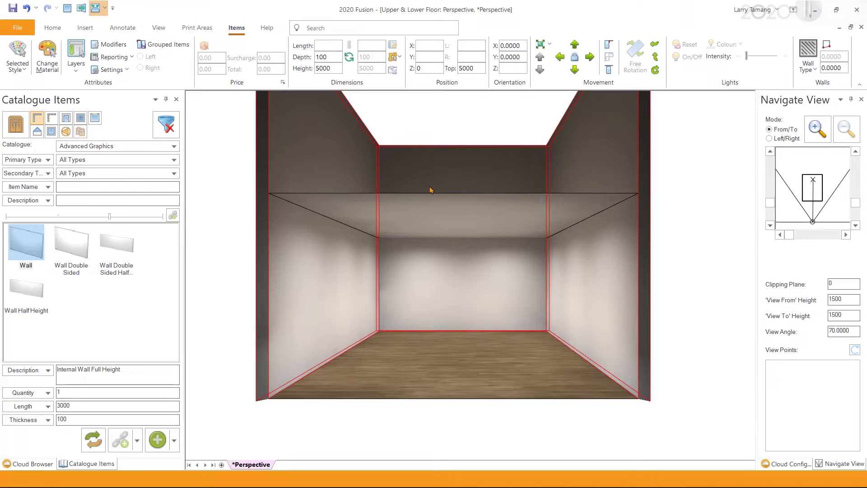
# Set the ceiling's Z position to 5000, then deselect it
pyautogui.rightClick(431, 207)
pyautogui.moveTo(456, 212)
pyautogui.click(596, 225)
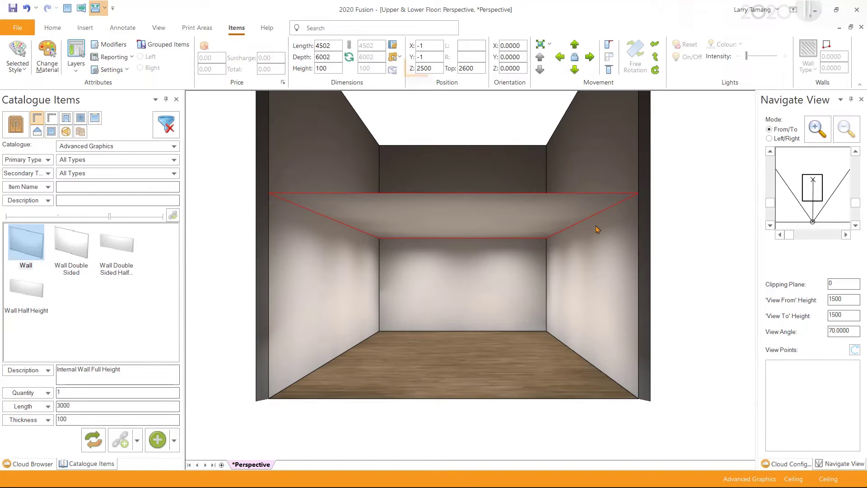
pyautogui.doubleClick(434, 68)
pyautogui.write('5000')
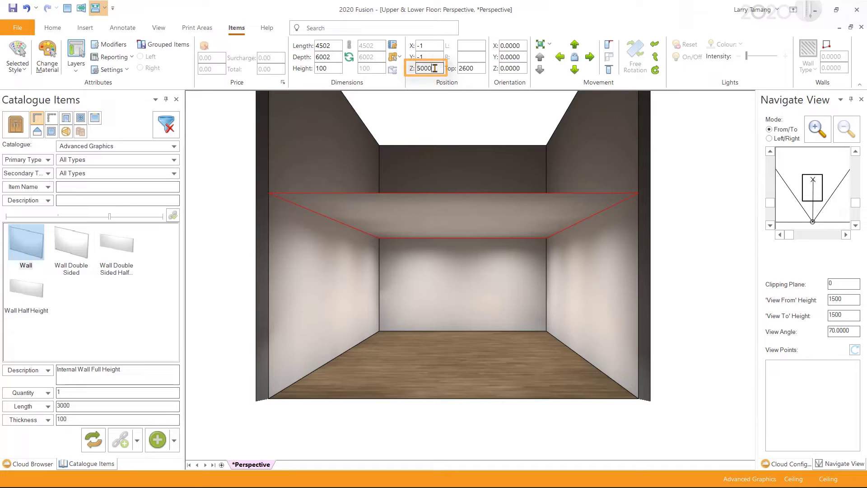
pyautogui.press('Return')
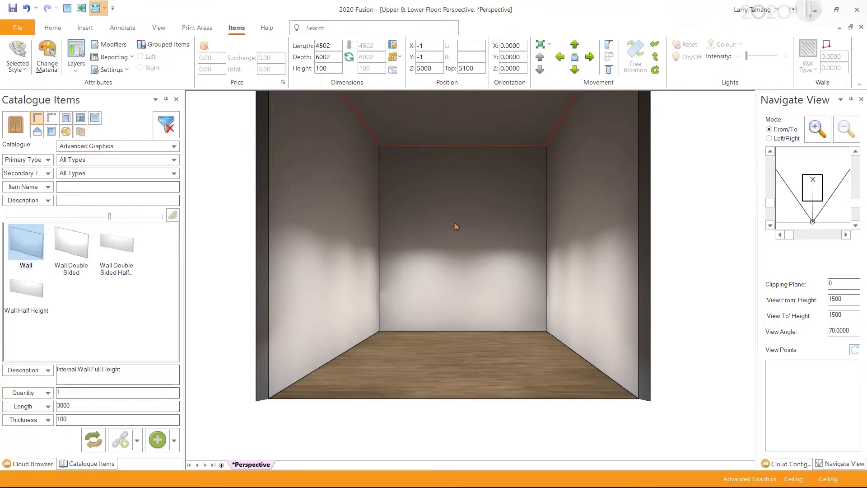
pyautogui.press('Escape')
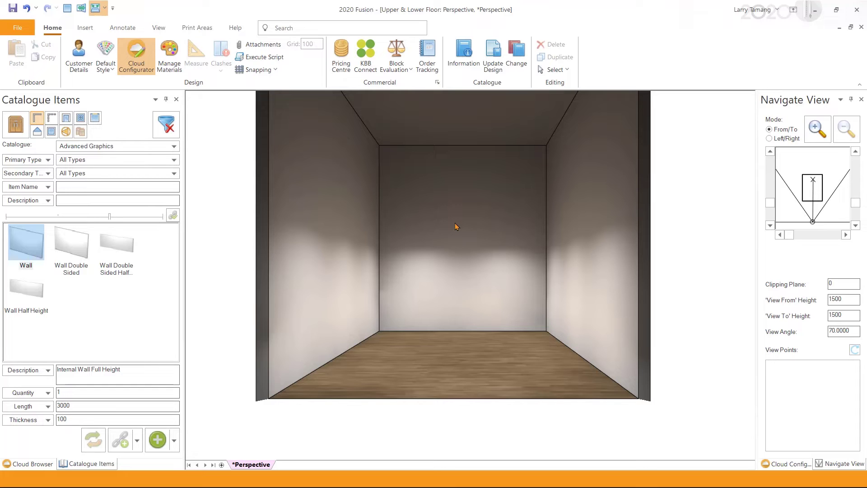
# In plan view, search the catalogue for 'boxc' and set the Box Ceiling height to 100
pyautogui.click(68, 10)
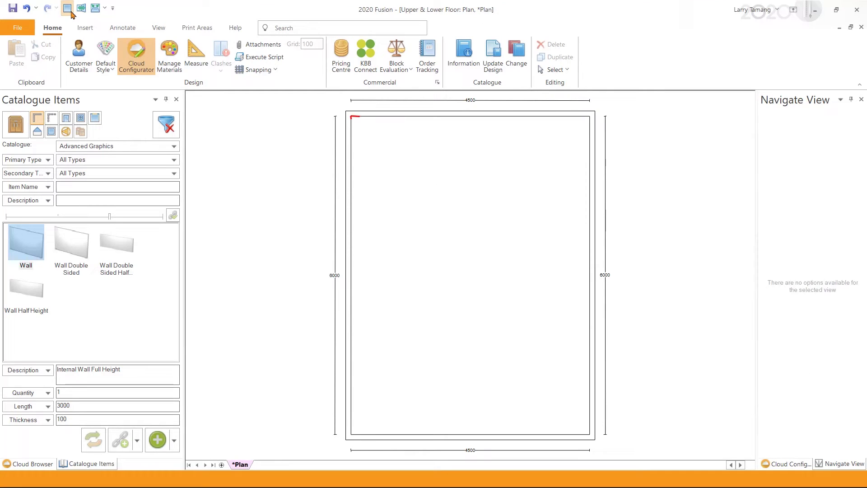
pyautogui.click(16, 124)
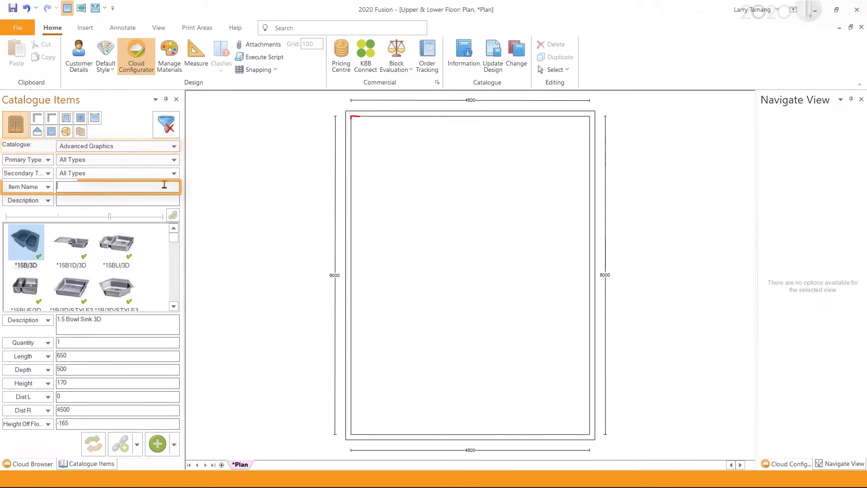
pyautogui.write('boxc')
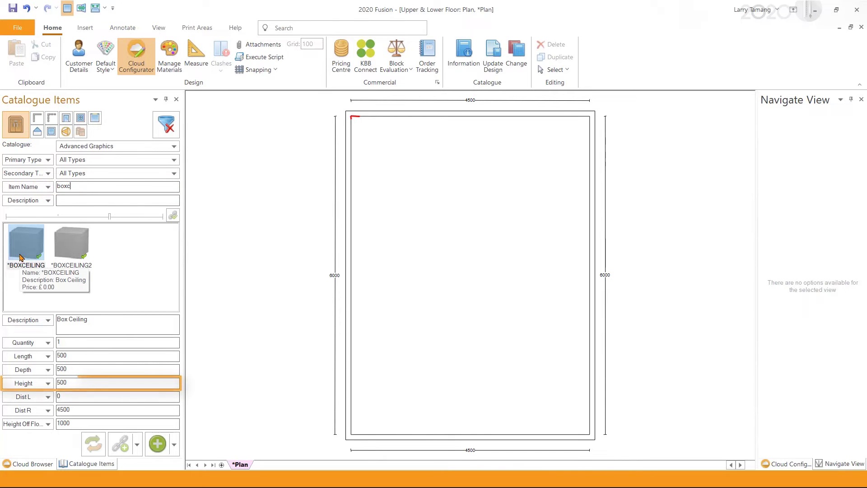
pyautogui.doubleClick(104, 384)
pyautogui.write('100')
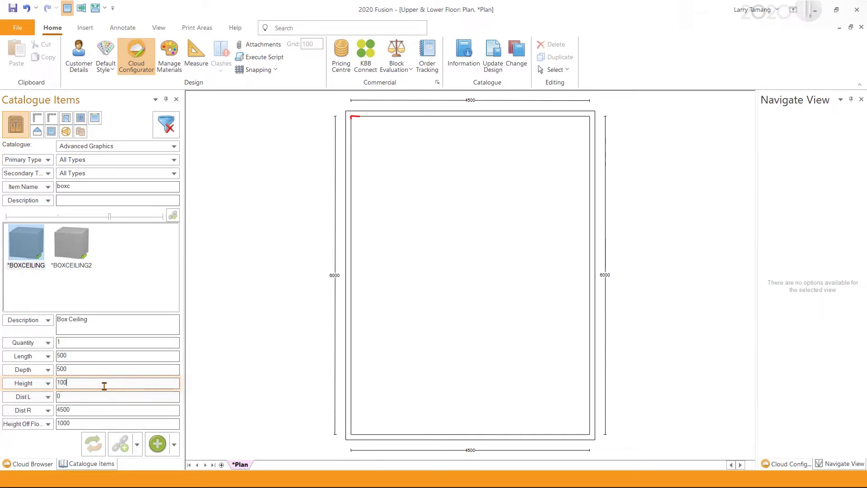
pyautogui.press('Tab')
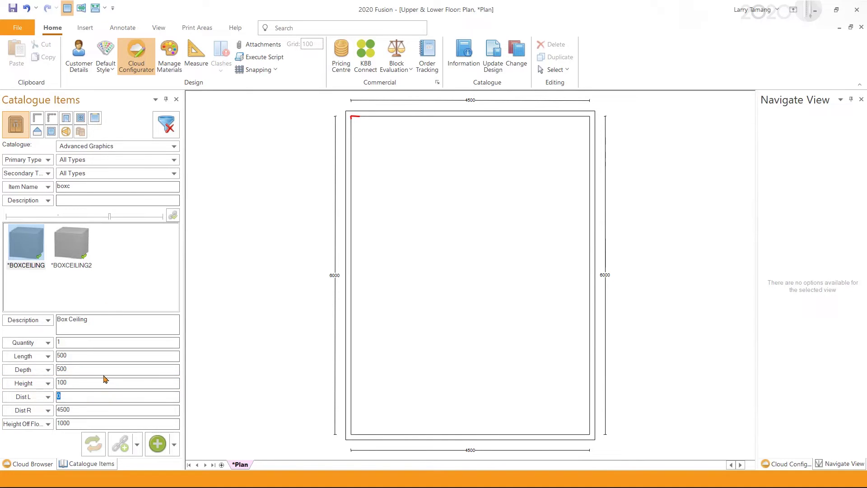
# Trace the Box Ceiling freehand through all four room corners, starting and ending top-right
pyautogui.click(90, 29)
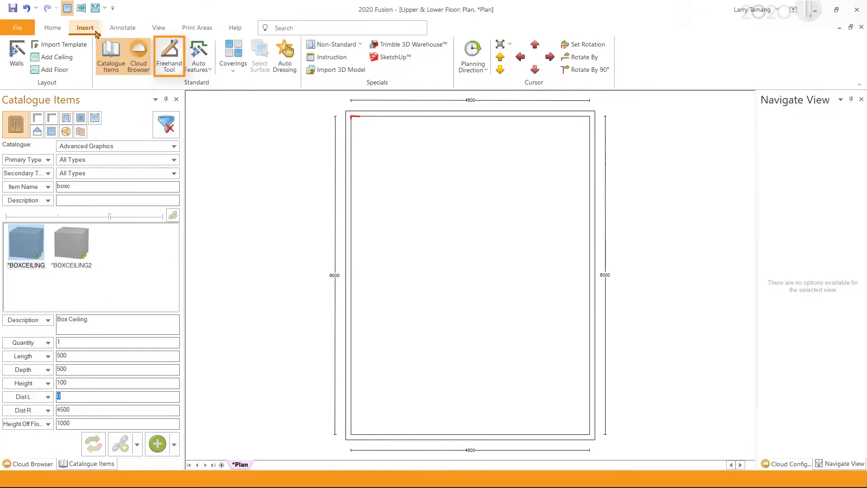
pyautogui.click(172, 66)
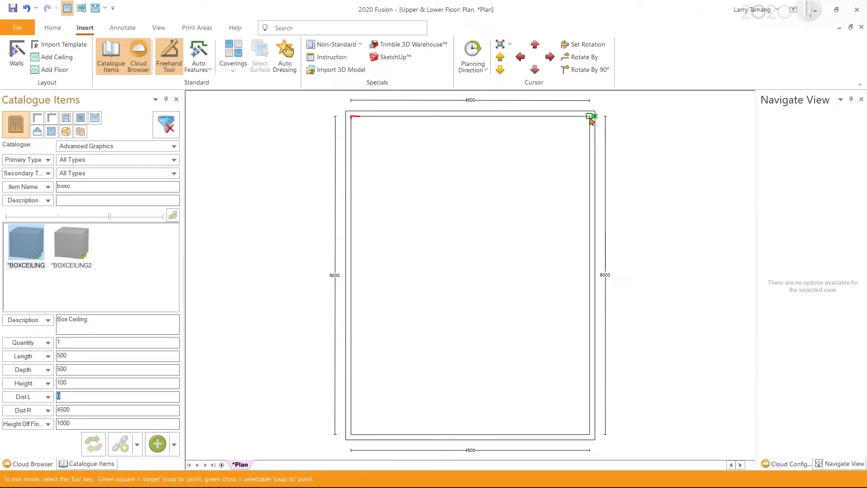
pyautogui.click(589, 117)
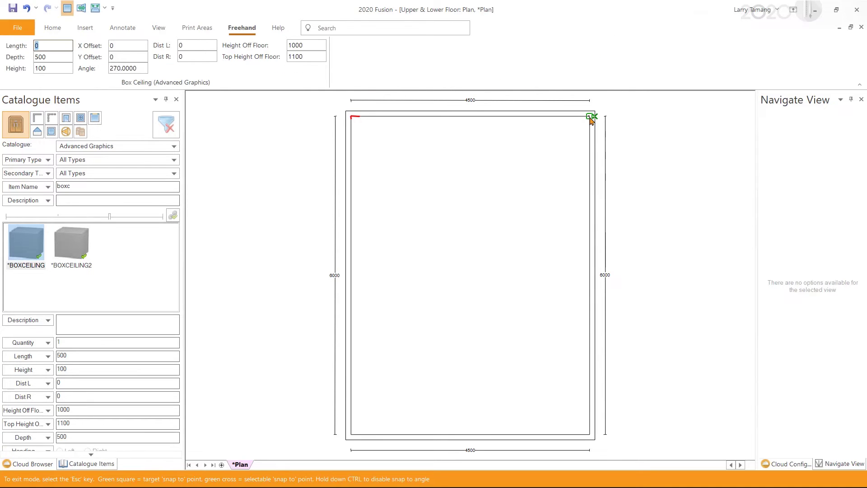
pyautogui.click(590, 434)
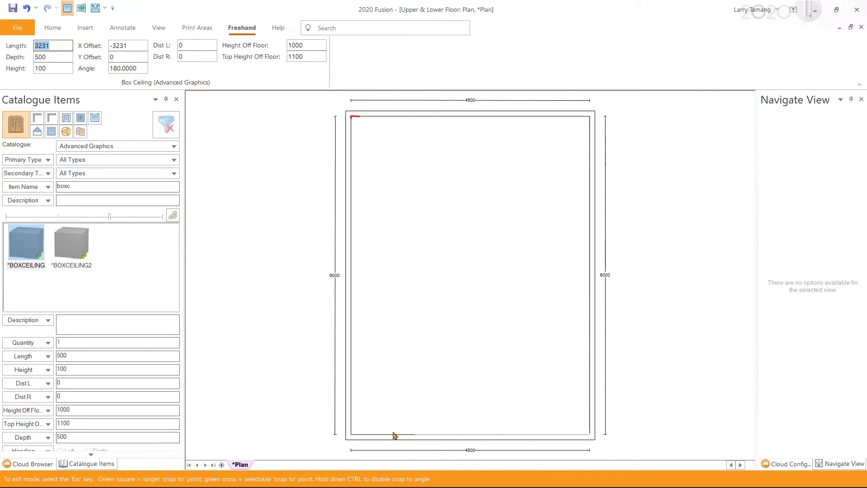
pyautogui.click(350, 434)
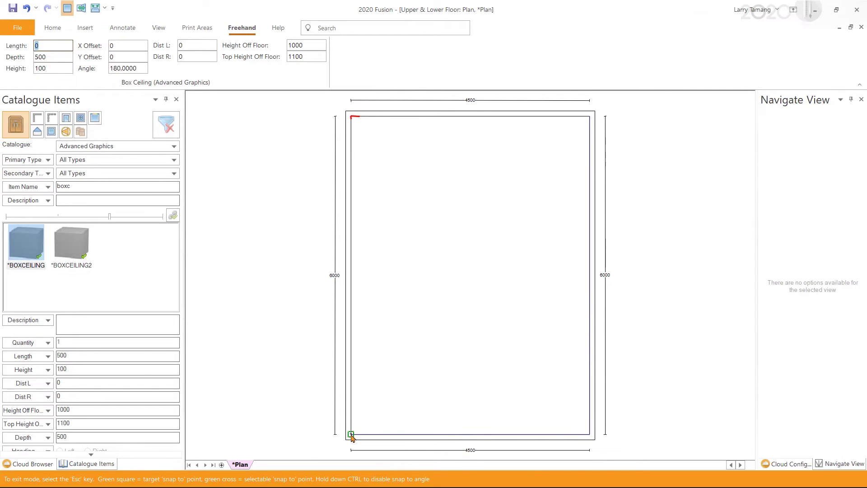
pyautogui.click(352, 117)
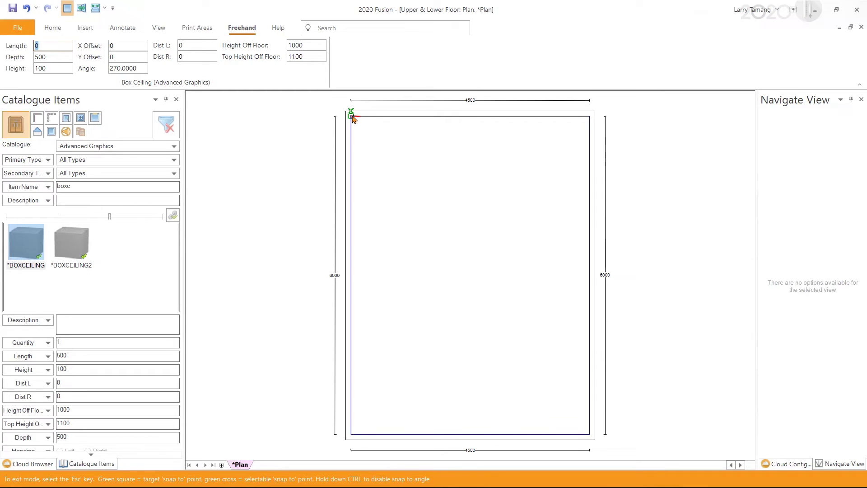
pyautogui.click(590, 117)
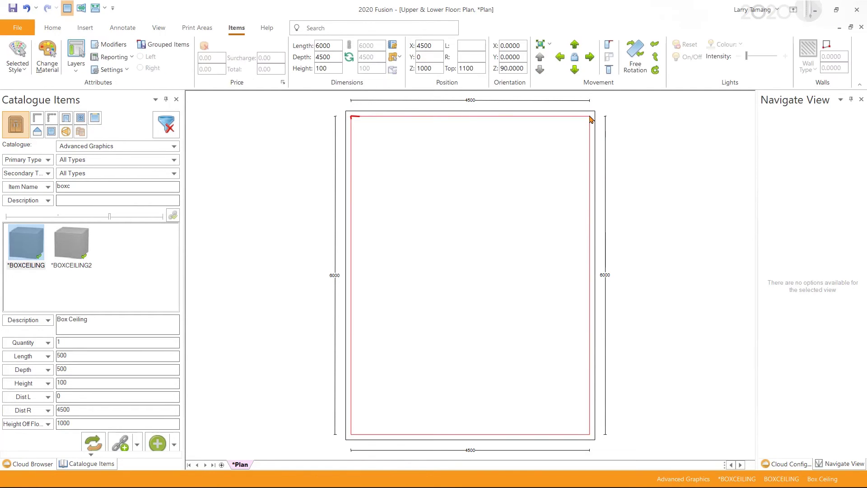
# In perspective view, set the box ceiling's Z position to 2500 and show the Cloud Browser
pyautogui.rightClick(508, 157)
pyautogui.click(537, 263)
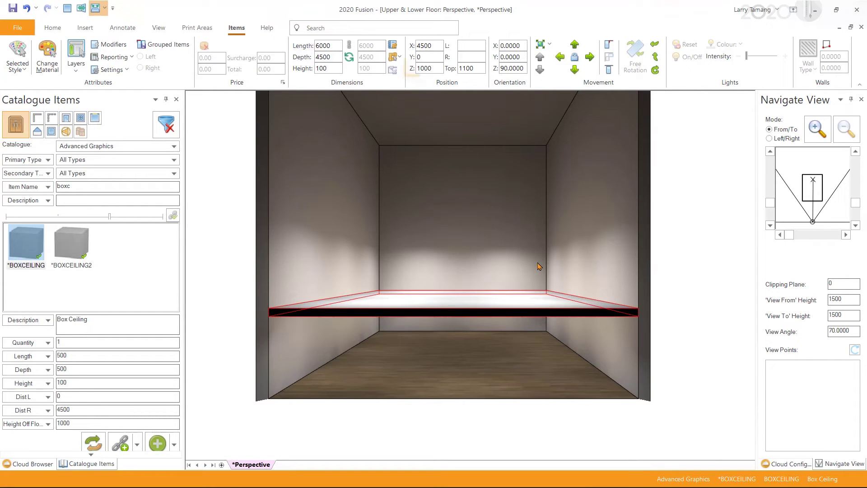
pyautogui.doubleClick(437, 69)
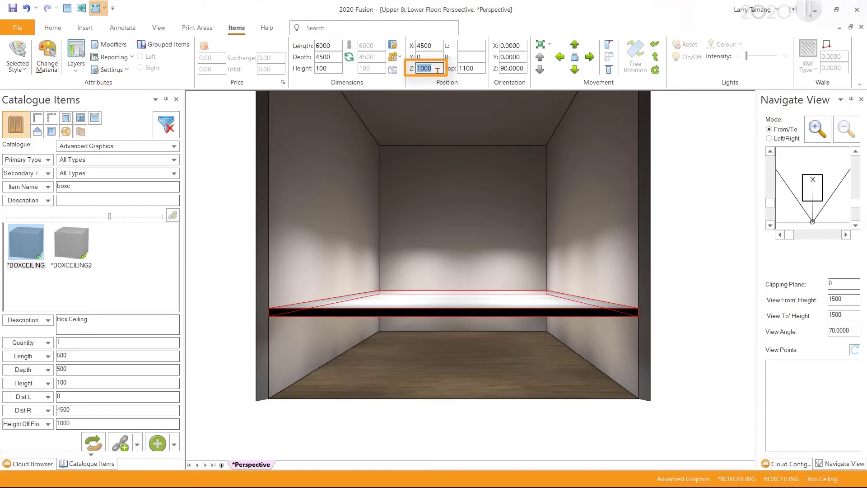
pyautogui.write('2500')
pyautogui.press('Return')
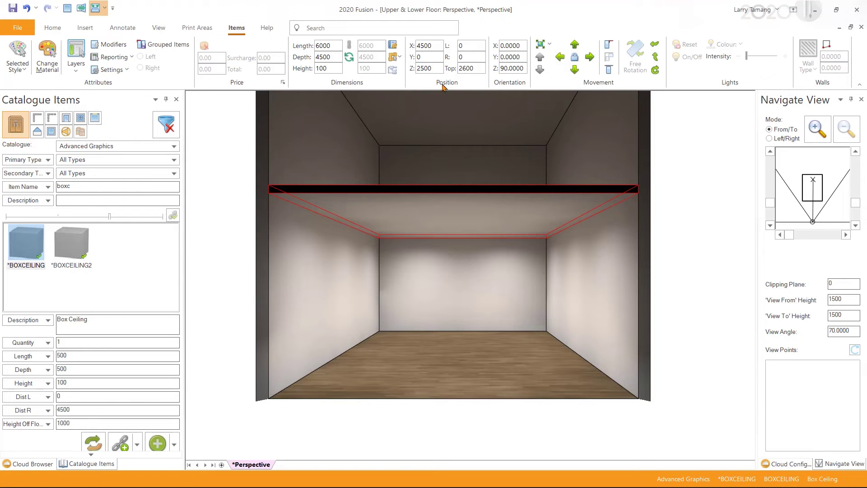
pyautogui.click(33, 464)
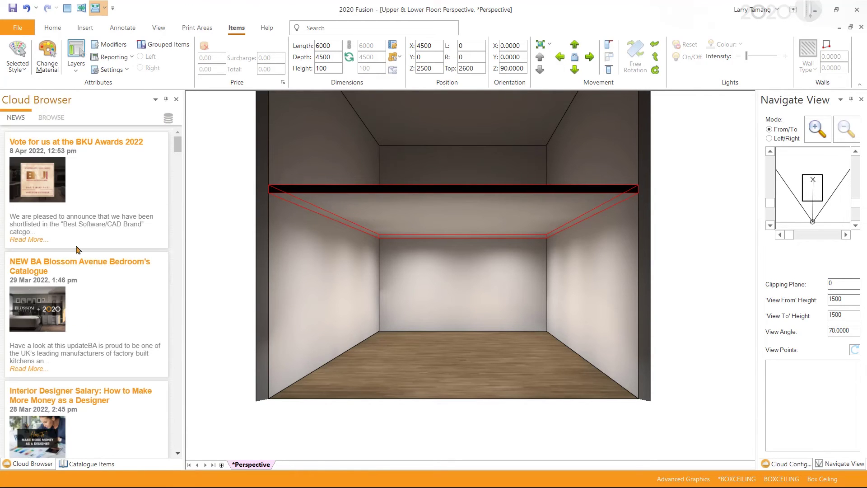
# Filter the Cloud Browser library to Staircases and scroll to the Staircase_Straight models
pyautogui.click(51, 117)
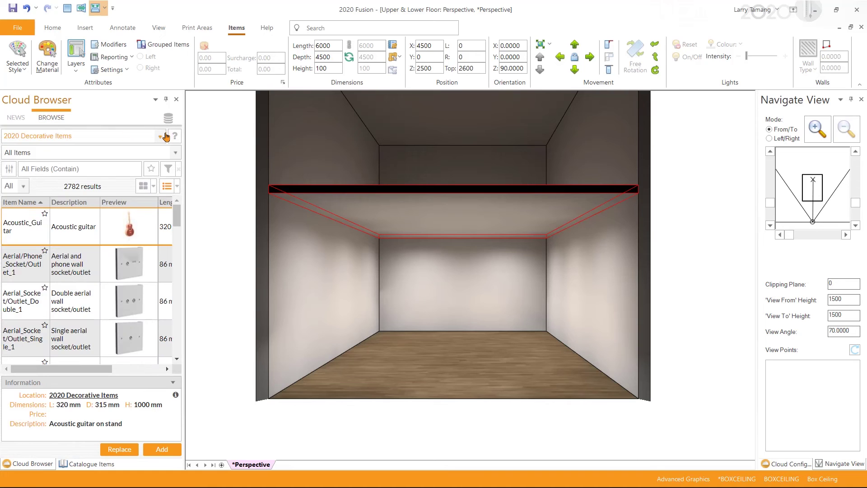
pyautogui.click(166, 136)
pyautogui.click(149, 201)
pyautogui.click(175, 152)
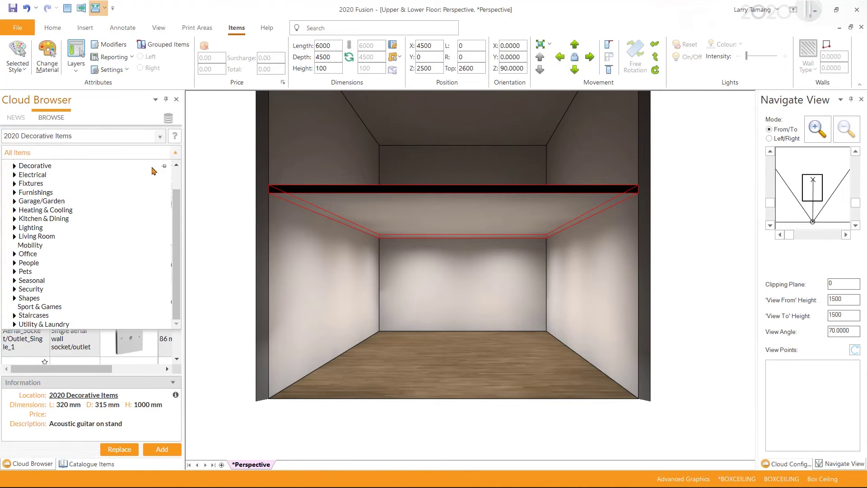
pyautogui.click(45, 316)
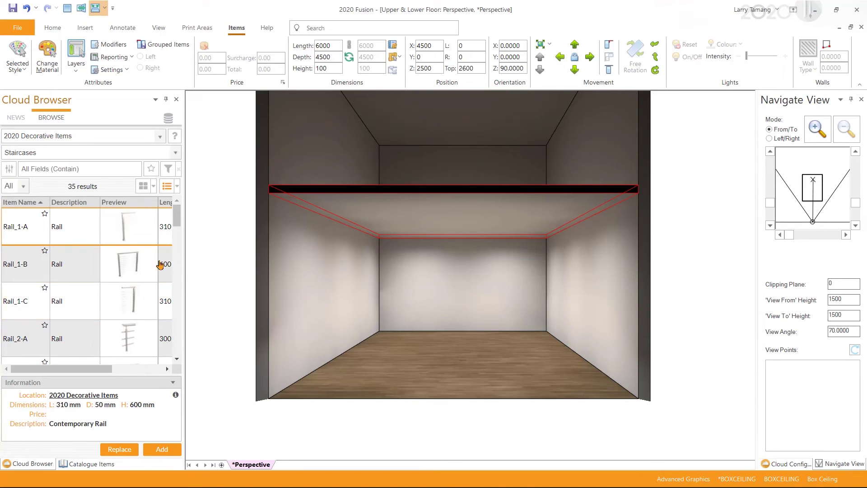
pyautogui.scroll(-10, 160, 265)
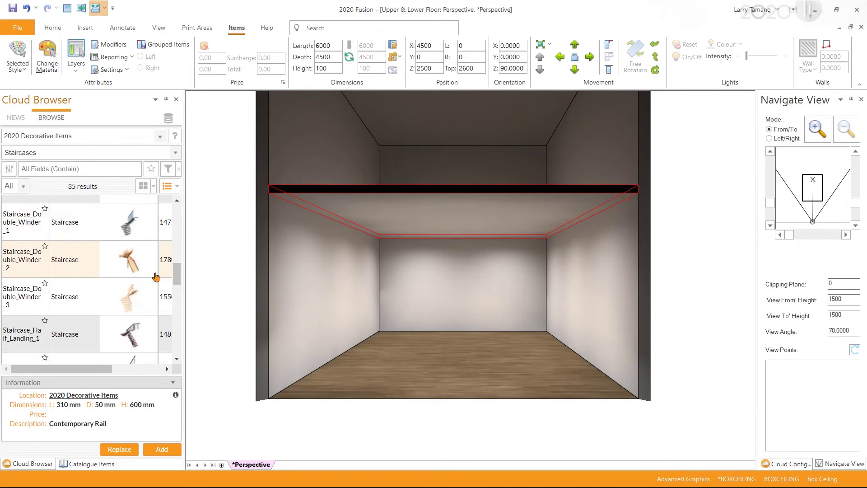
pyautogui.scroll(-10, 156, 276)
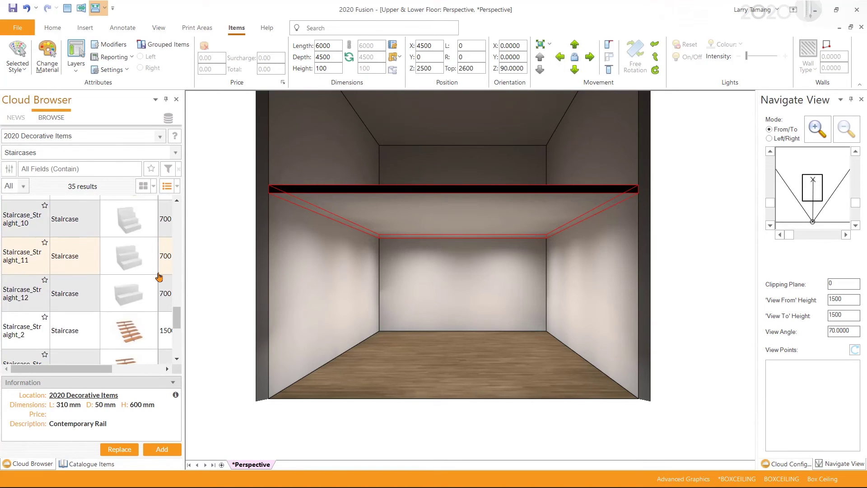
# Search the catalogue for 'stai' and drag the STAIRS item against the right wall in plan
pyautogui.click(110, 464)
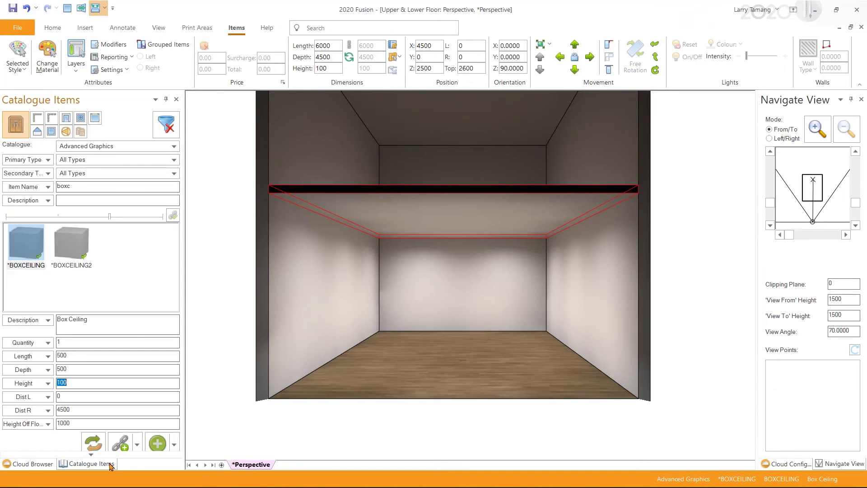
pyautogui.click(166, 124)
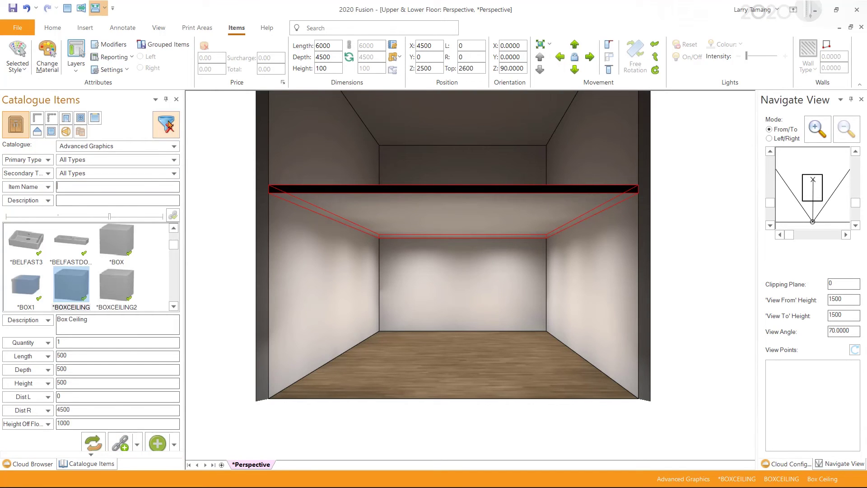
pyautogui.click(141, 186)
pyautogui.write('stair')
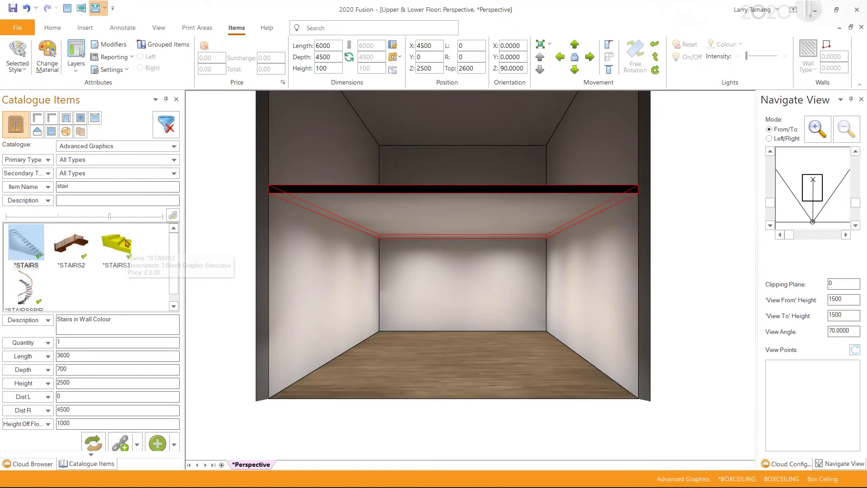
pyautogui.click(67, 8)
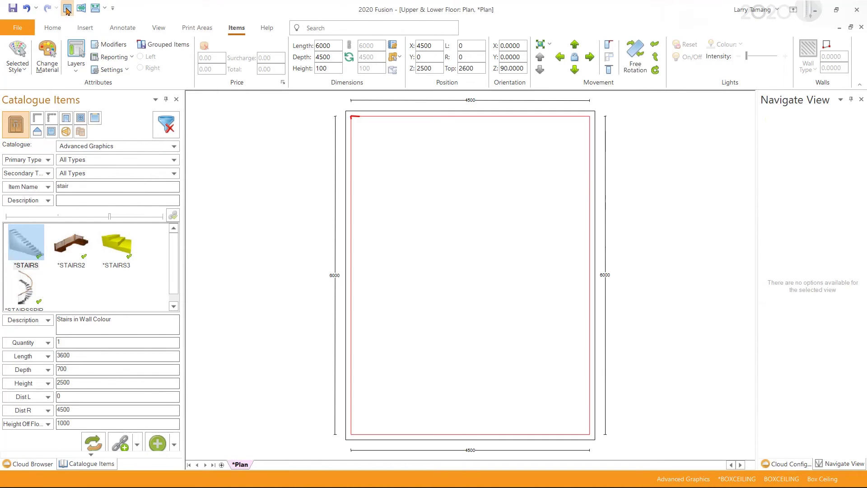
pyautogui.moveTo(44, 257); pyautogui.dragTo(598, 175)
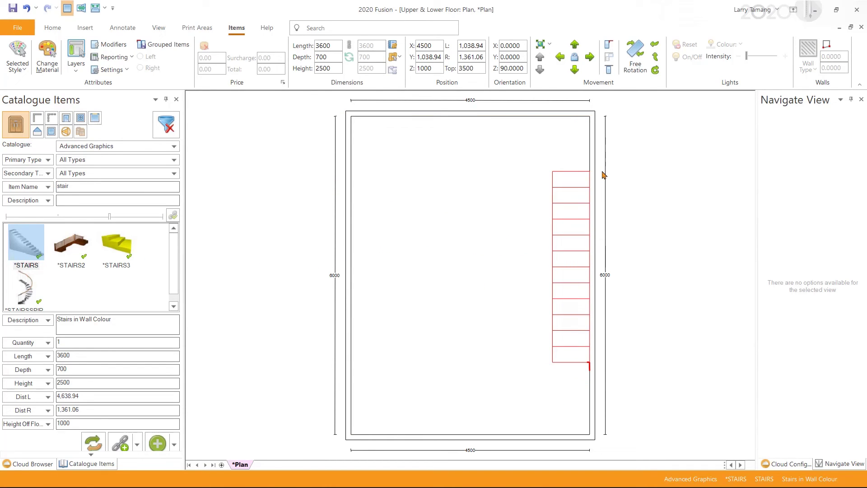
# In perspective view, set the staircase's Z position to 0 so it rests on the floor
pyautogui.rightClick(603, 174)
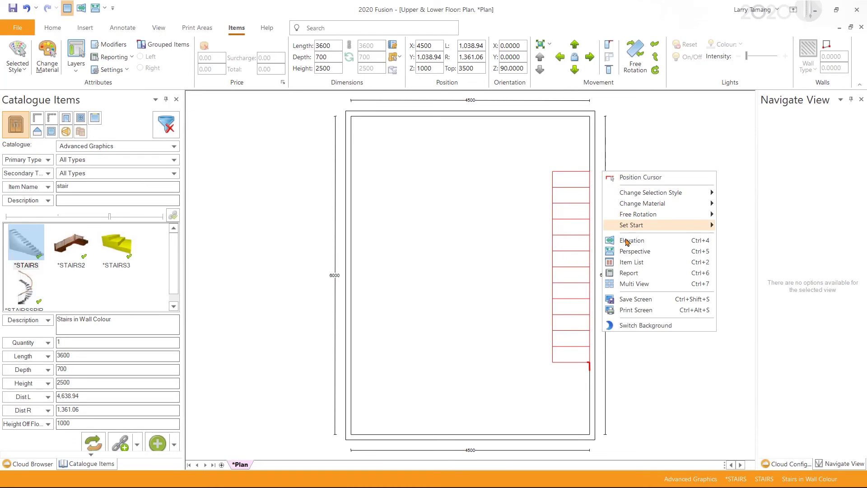
pyautogui.press('F4')
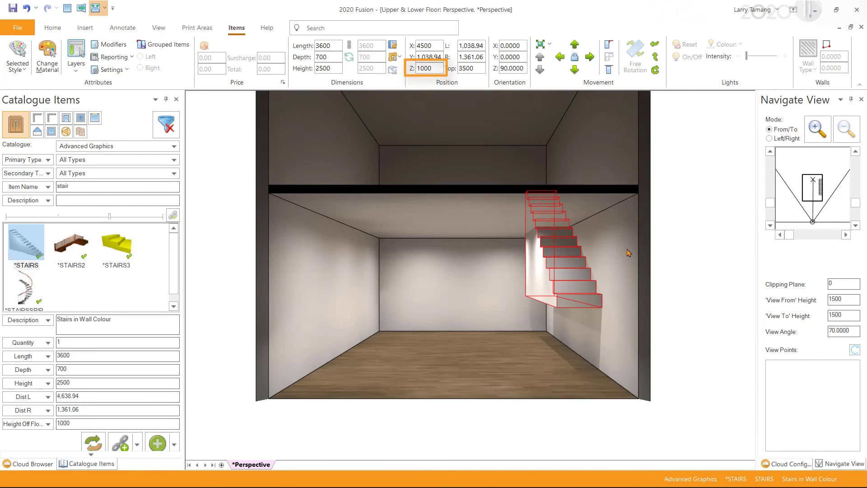
pyautogui.doubleClick(432, 68)
pyautogui.write('0')
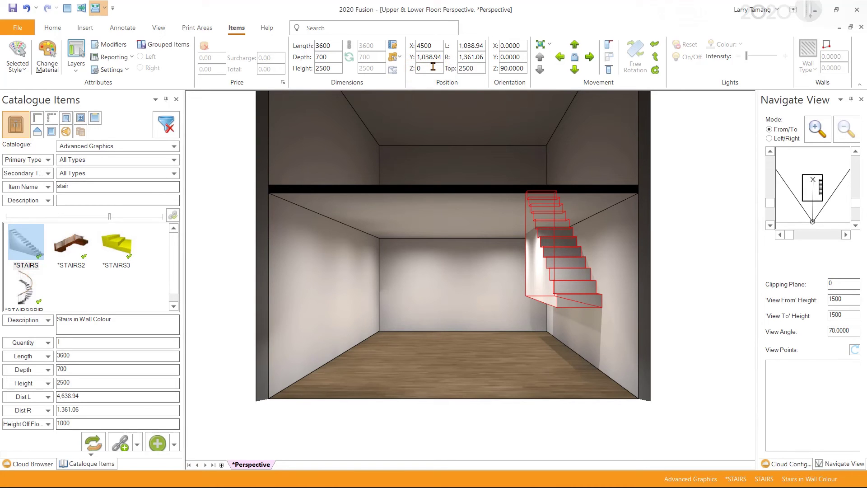
pyautogui.press('Return')
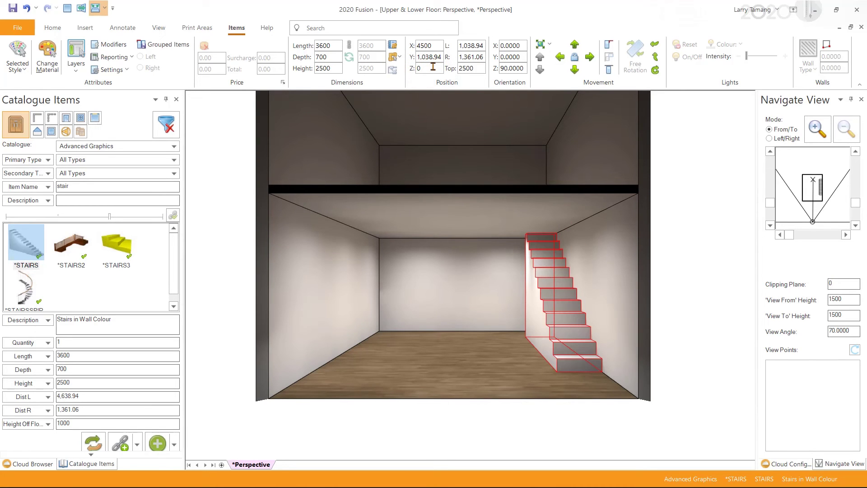
pyautogui.click(461, 261)
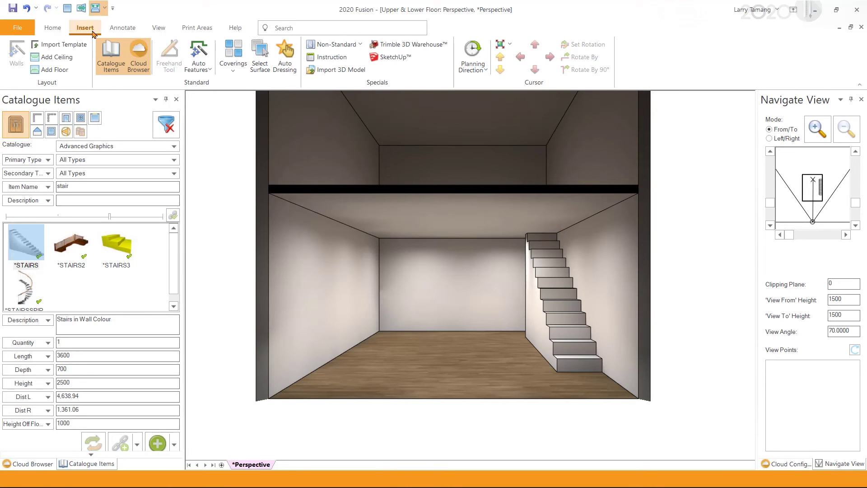
# Choose Edit Graphic Fixtures from the Auto Features list on the Insert tab
pyautogui.click(211, 70)
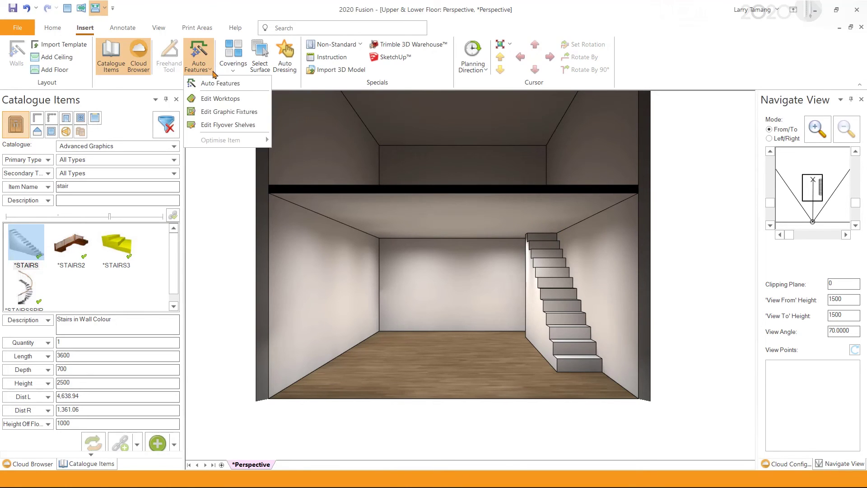
pyautogui.click(266, 112)
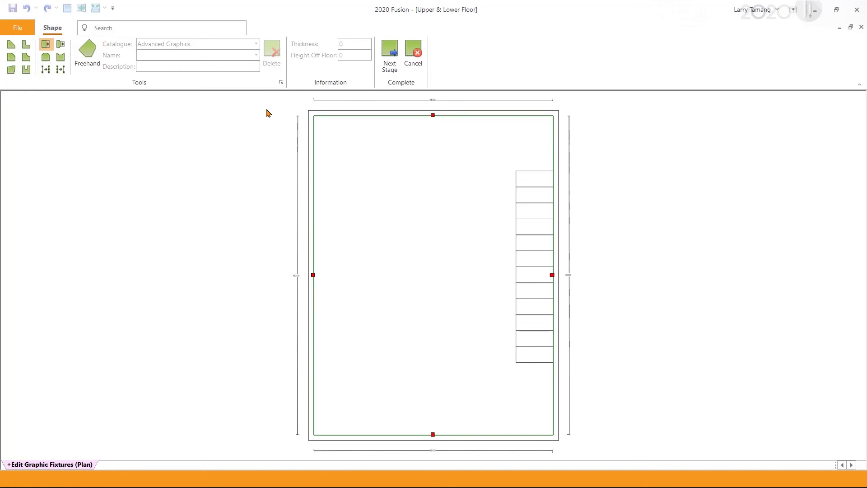
# Triple-cut the ceiling outline's right edge with X offset 3600 and Y offset 600
pyautogui.click(27, 71)
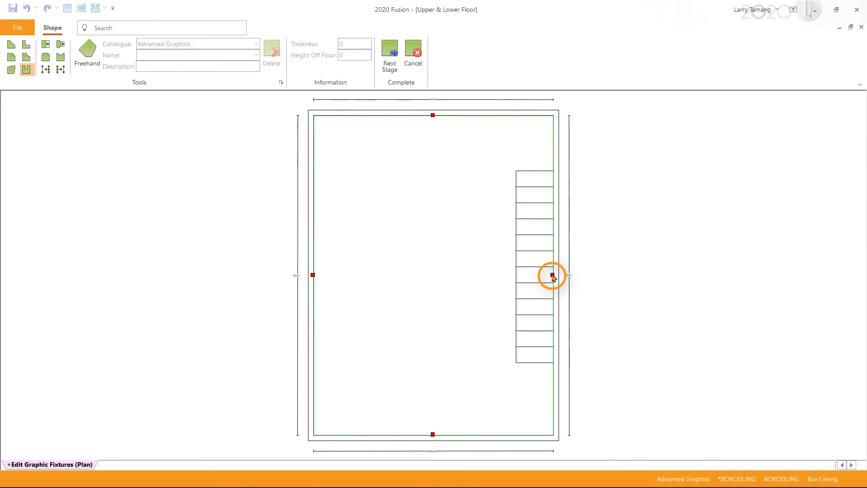
pyautogui.click(552, 274)
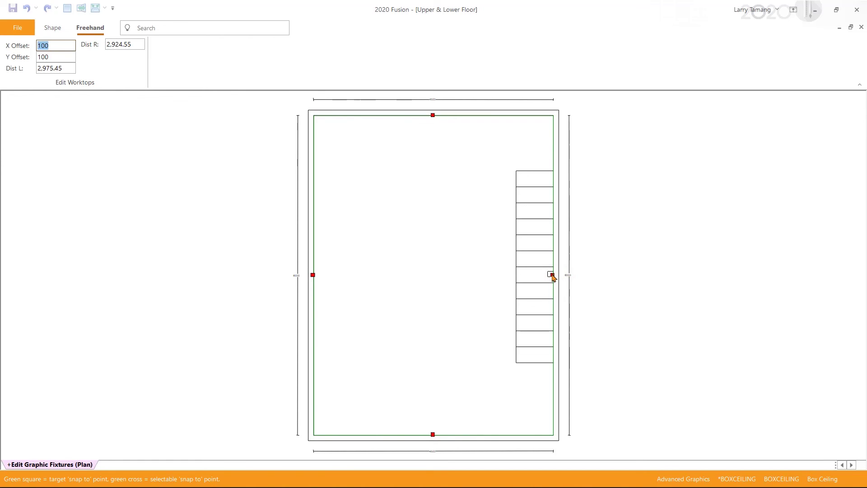
pyautogui.write('36')
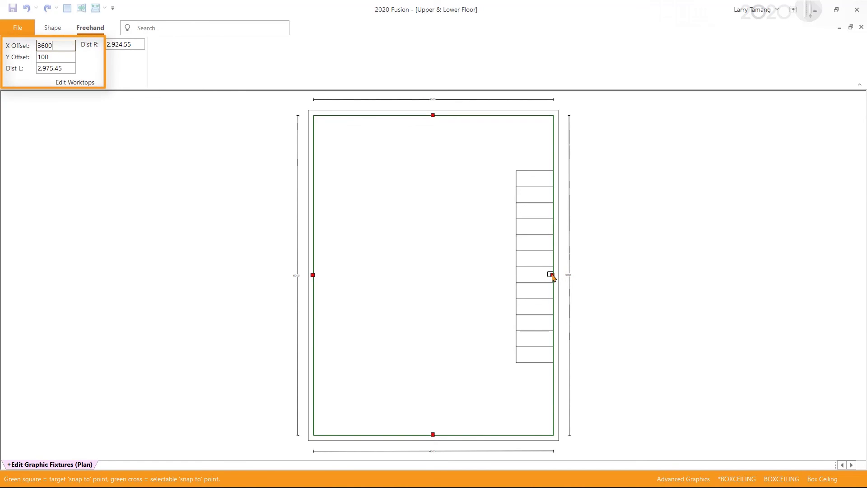
pyautogui.press('Tab')
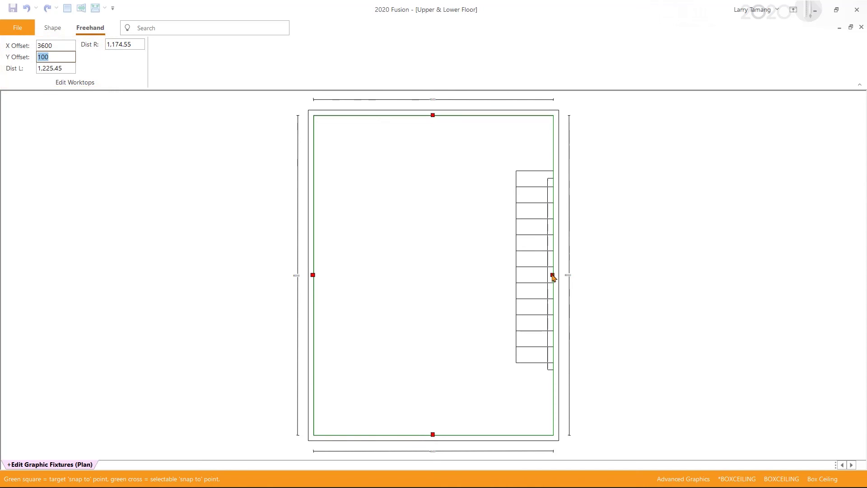
pyautogui.write('6')
pyautogui.press('Tab')
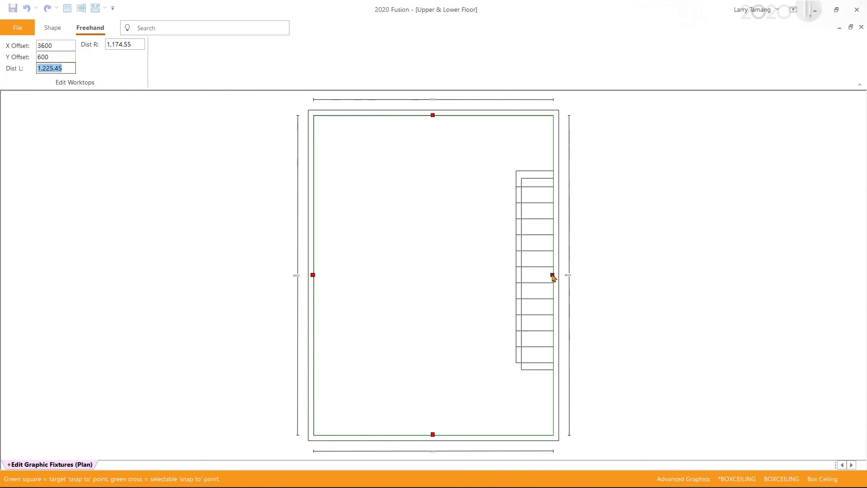
pyautogui.press('Return')
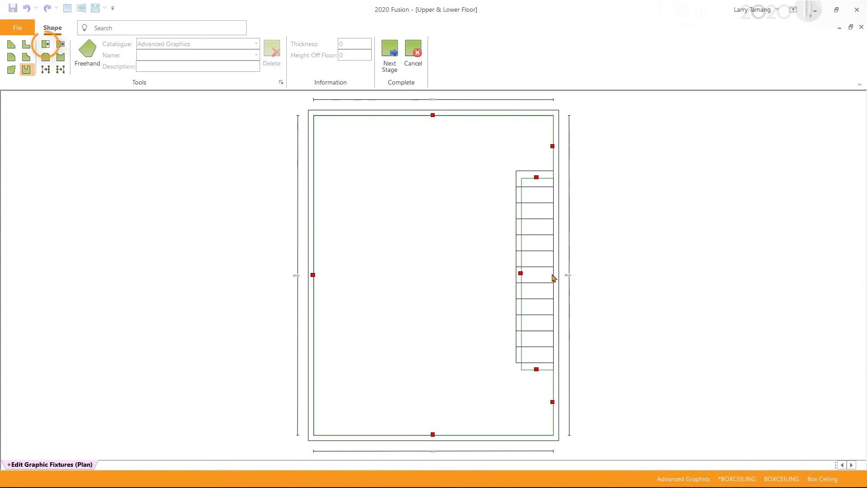
# Stretch the ceiling notch's top, inner and bottom edges onto the staircase outline, then advance to the Link stage
pyautogui.click(49, 47)
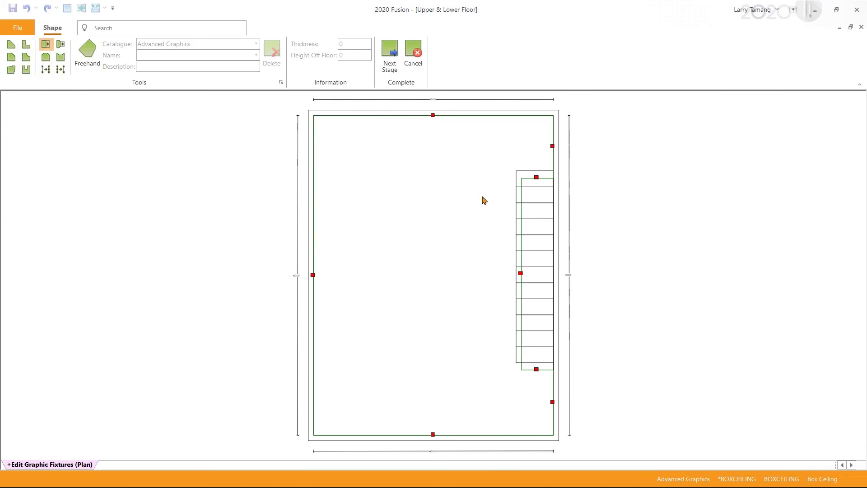
pyautogui.click(536, 177)
pyautogui.click(537, 174)
pyautogui.click(521, 270)
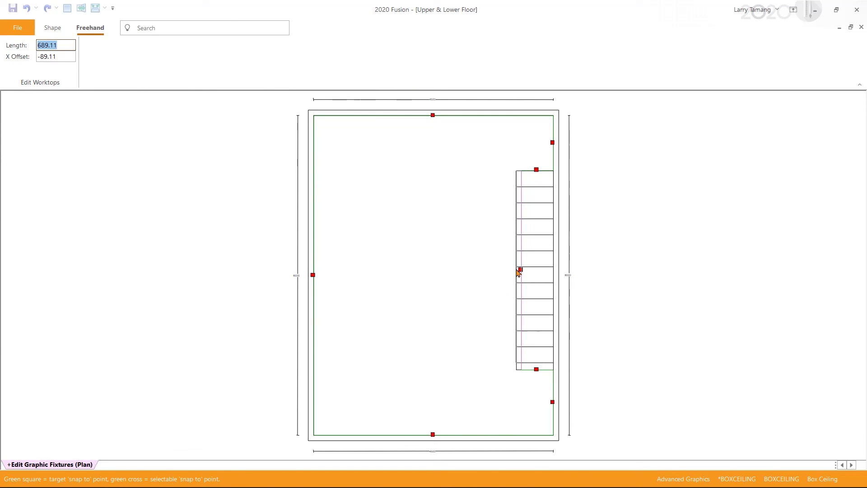
pyautogui.click(517, 270)
pyautogui.click(535, 371)
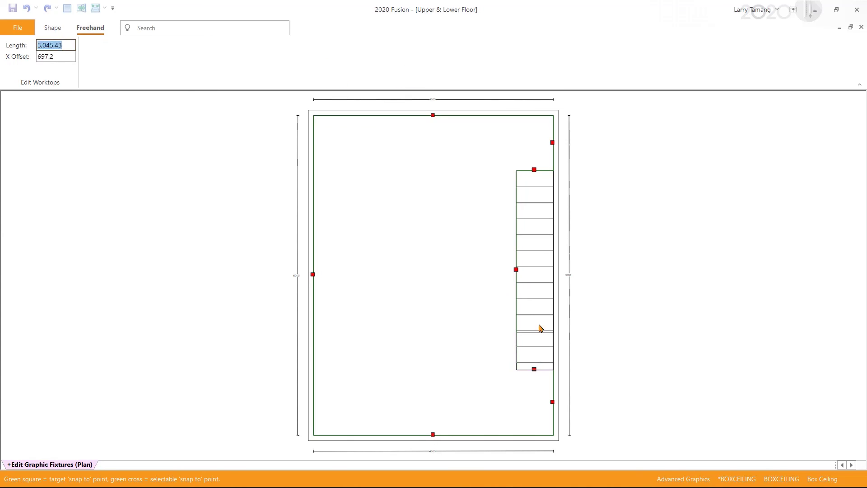
pyautogui.click(540, 300)
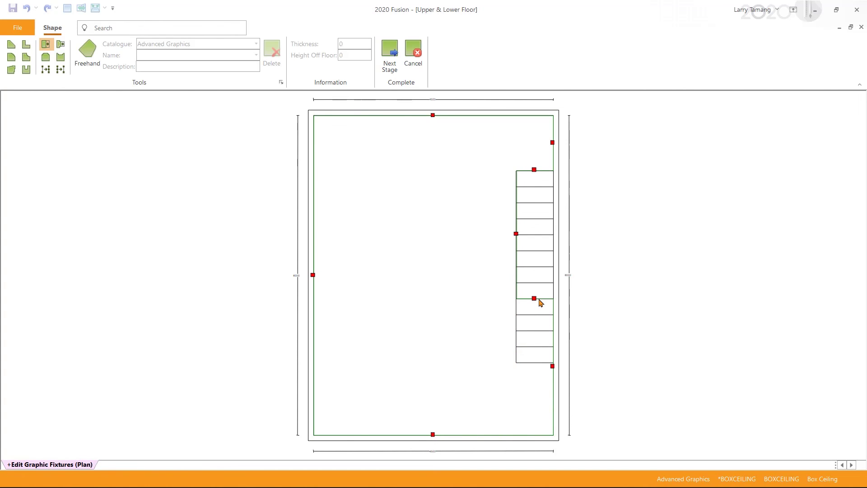
pyautogui.click(390, 57)
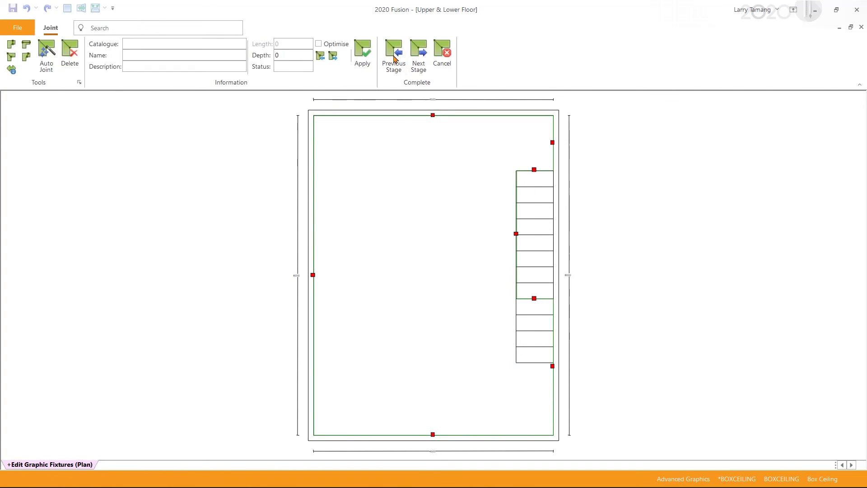
pyautogui.click(418, 58)
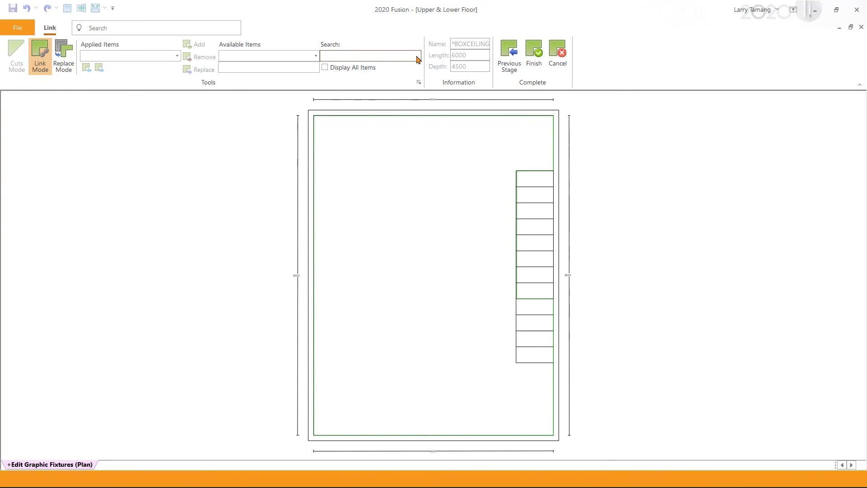
pyautogui.click(534, 53)
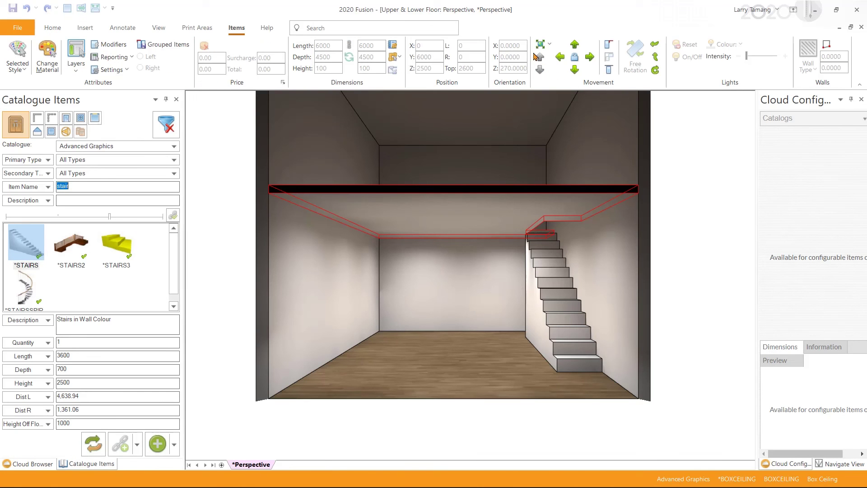
pyautogui.click(531, 156)
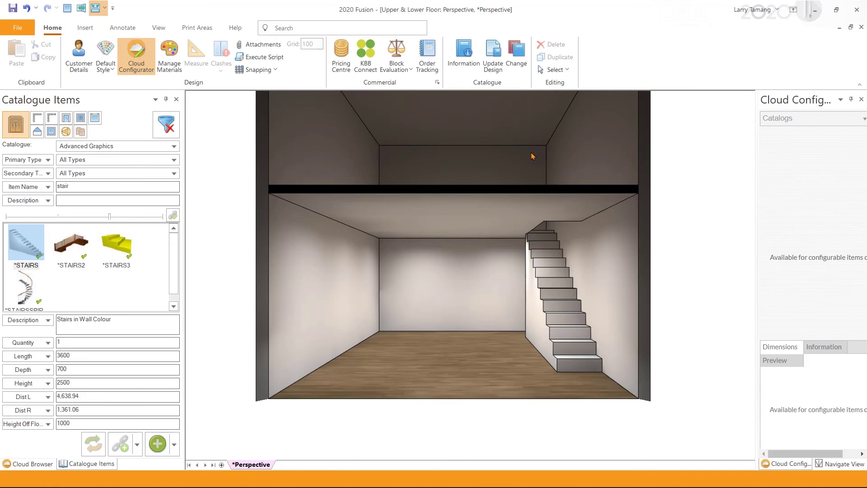